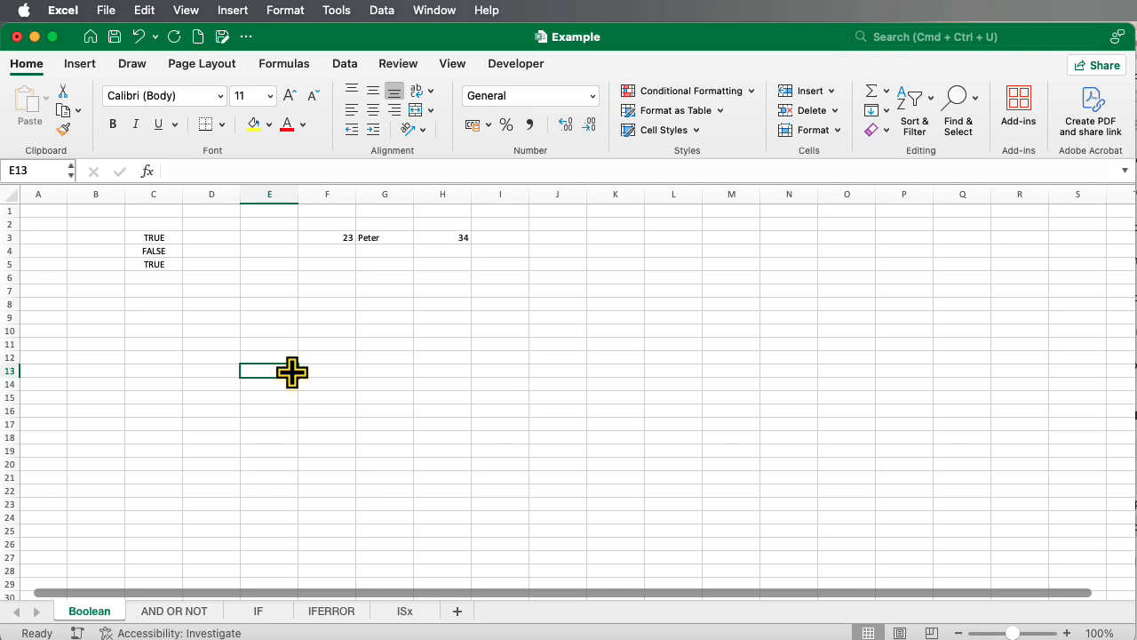
Enter the misspelled word "Truu" in cell C7 as plain text
left_click(152, 294)
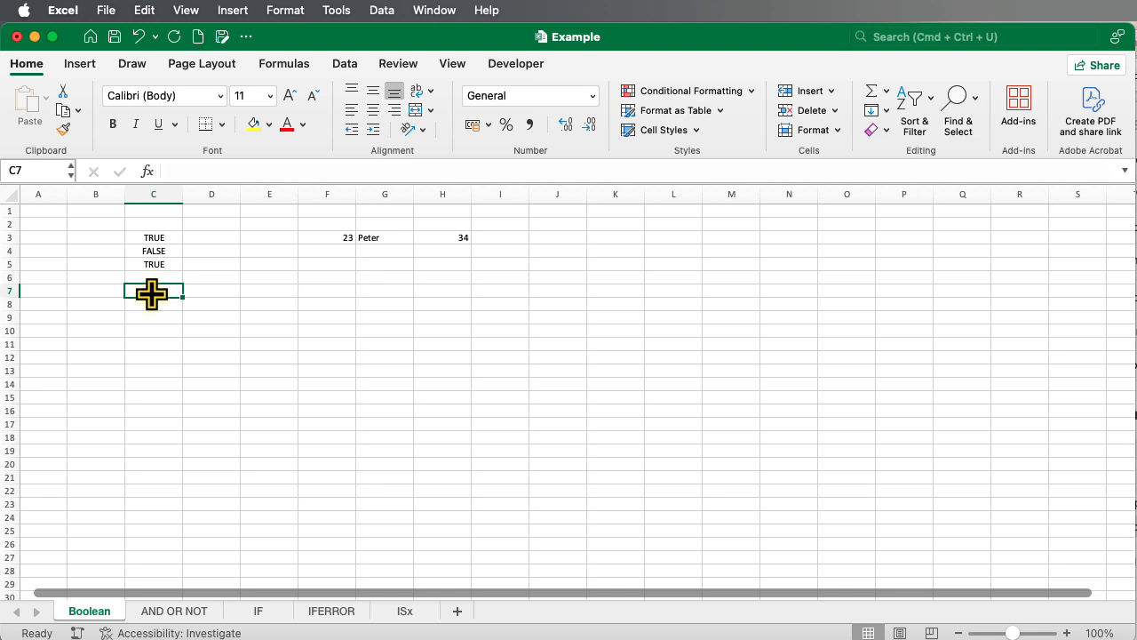
type("Tru")
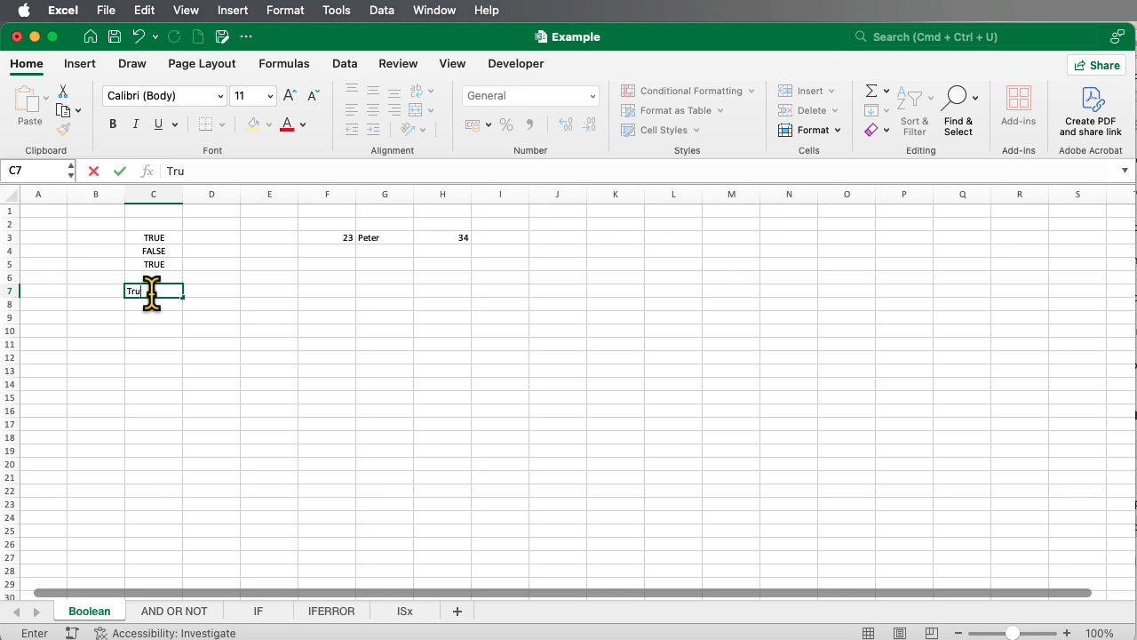
type("u")
key("Return")
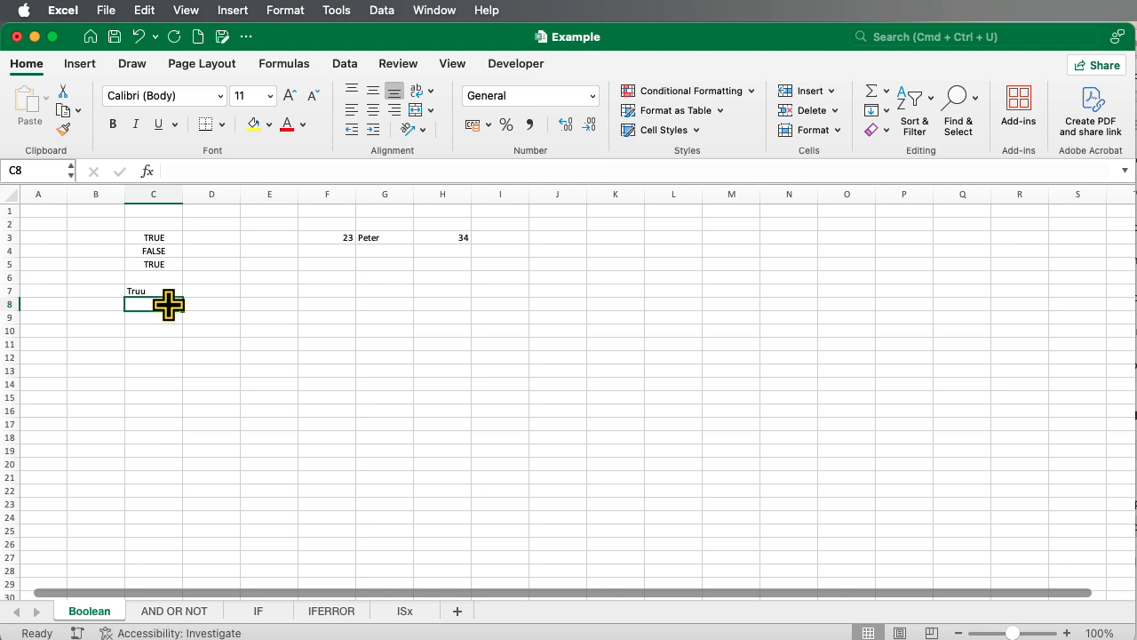
Replace the entry in cell C7 with the Boolean value True, and clear the cell again
left_click(168, 291)
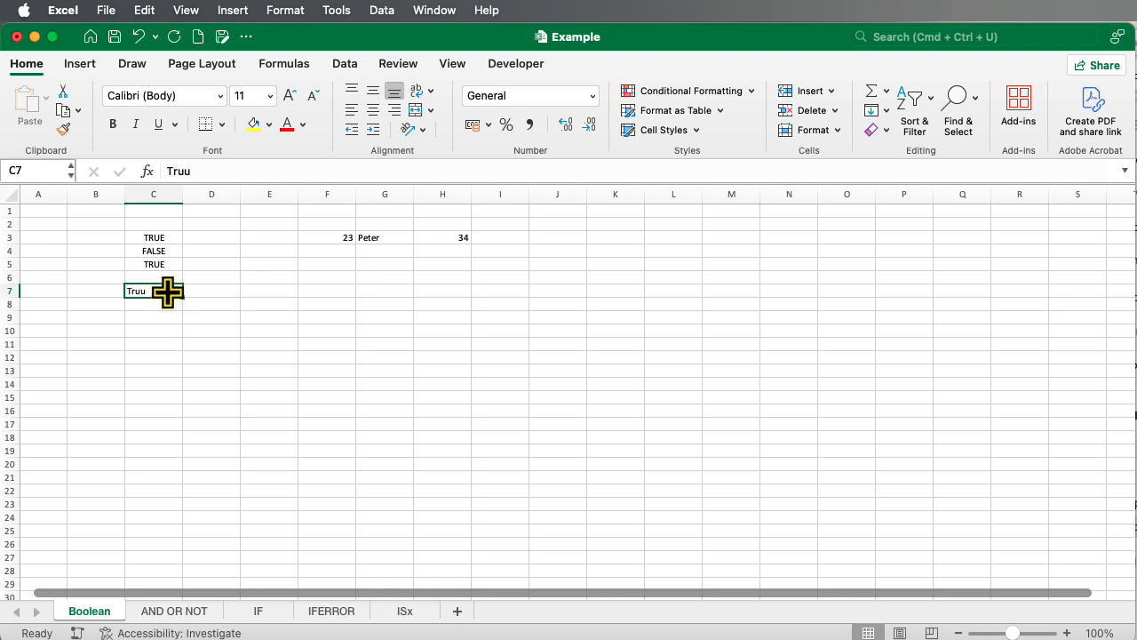
type("TrU")
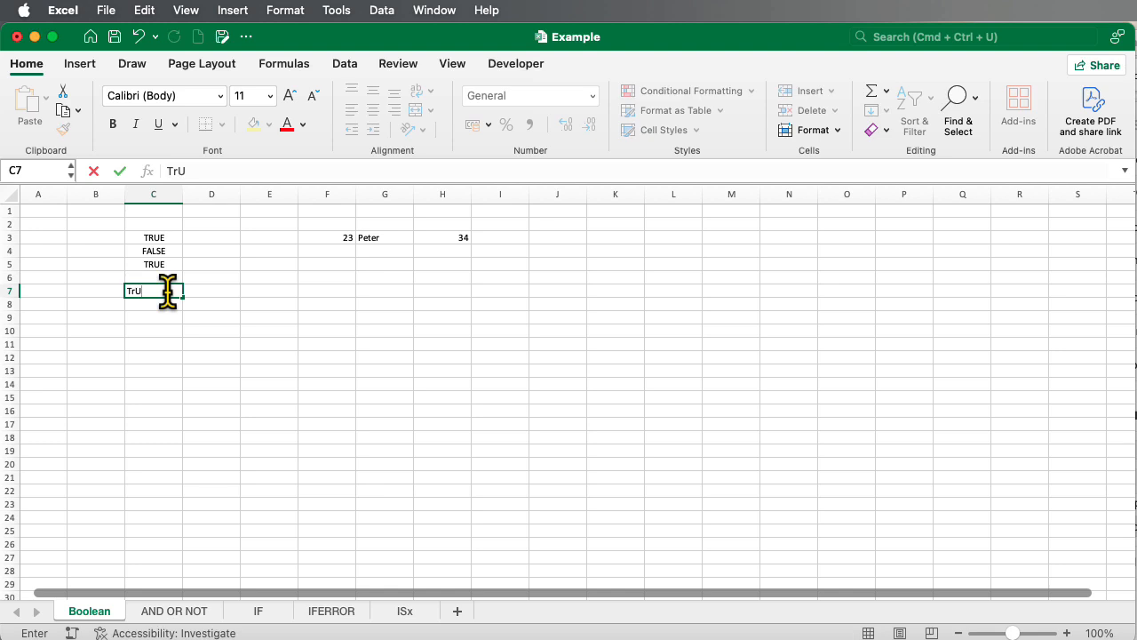
key("BackSpace")
type("ue")
key("Return")
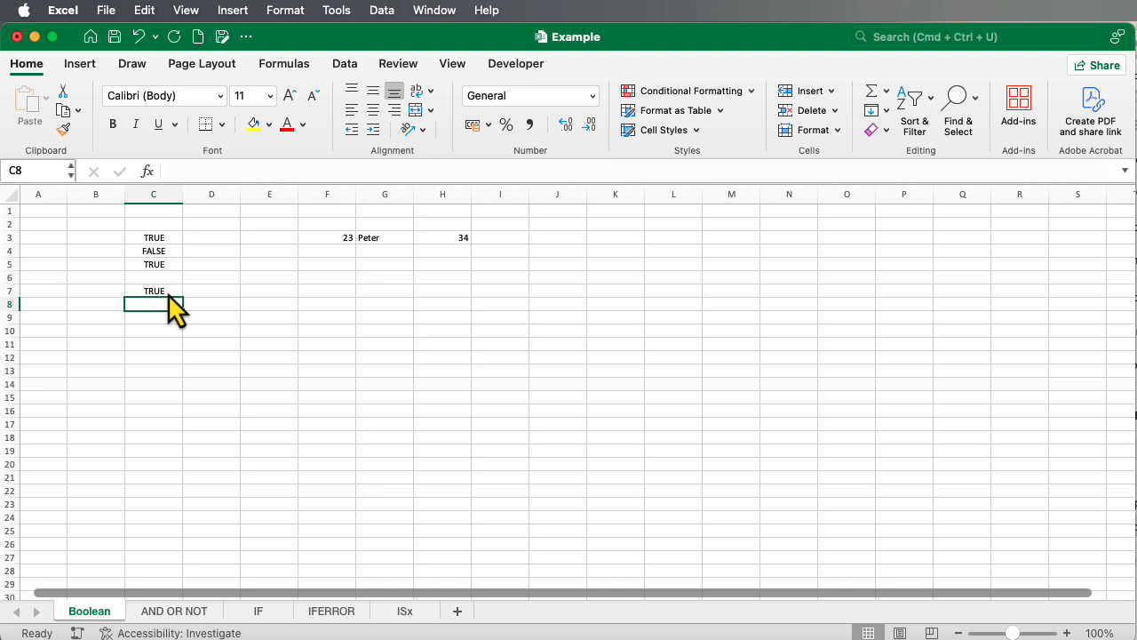
left_click(168, 294)
key("Delete")
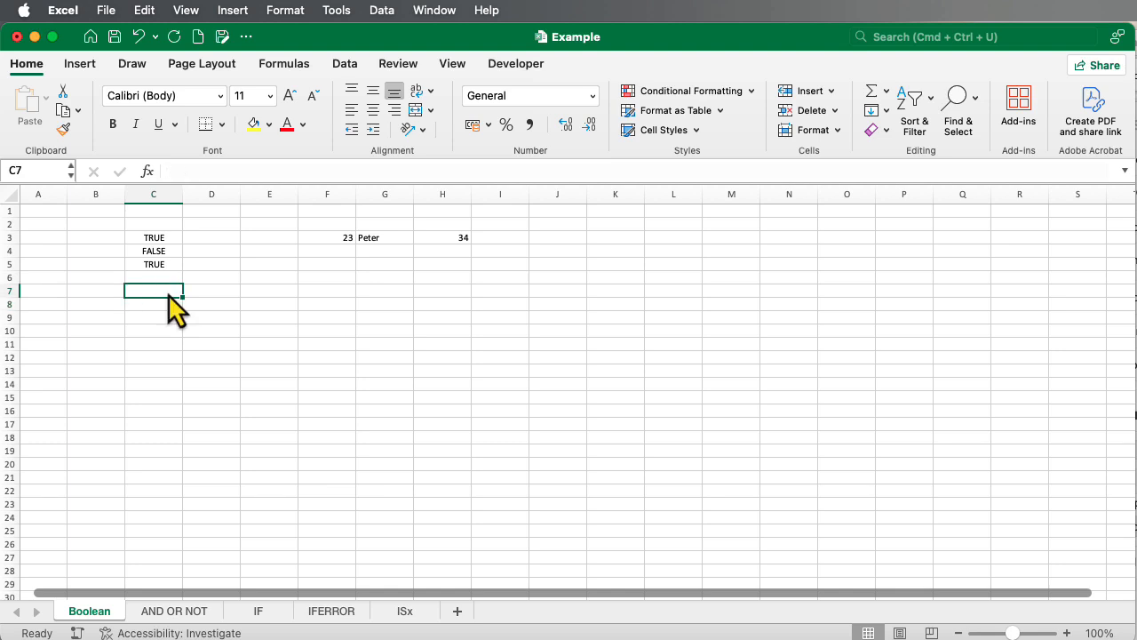
Inspect what cells C3 and C4 contain, cancelling any replacement of existing data
left_click(157, 238)
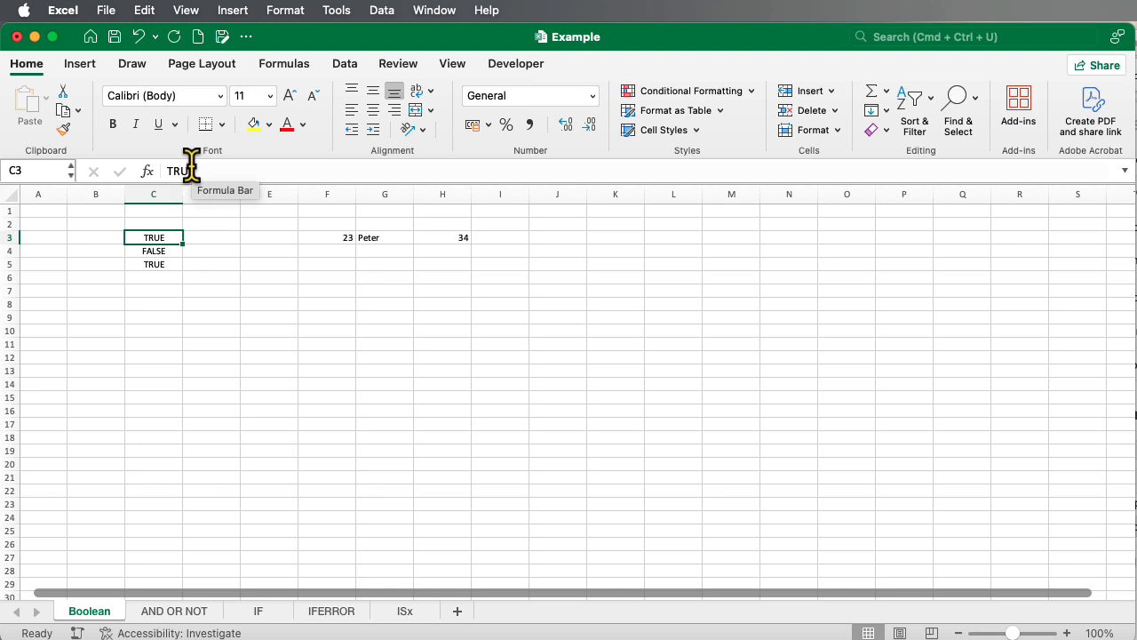
left_click_drag(149, 245, 157, 261)
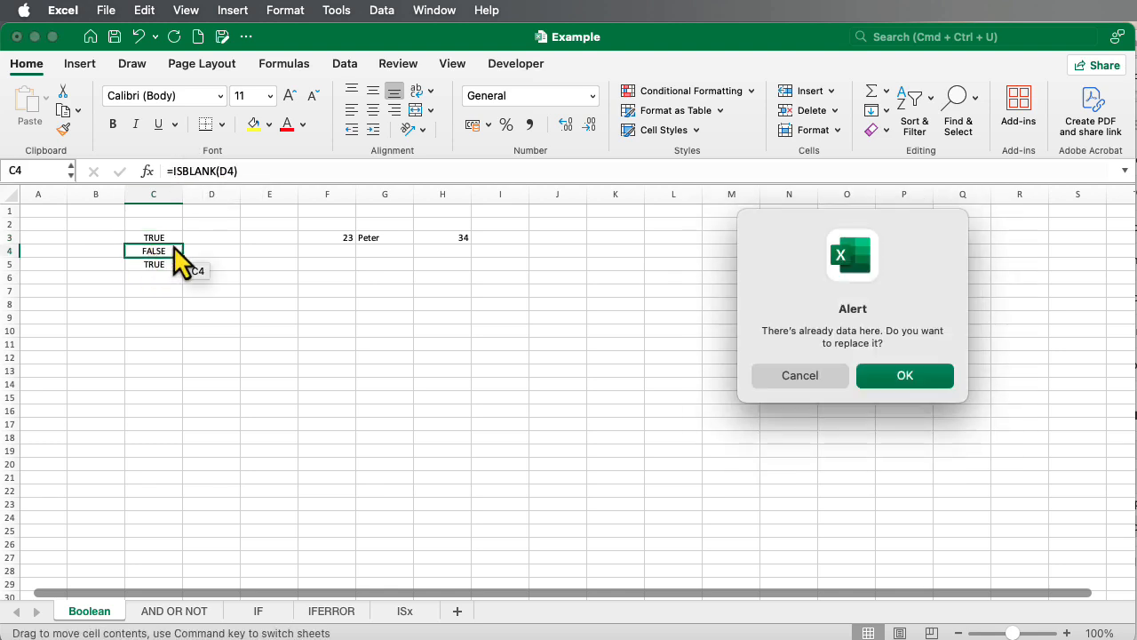
left_click(831, 376)
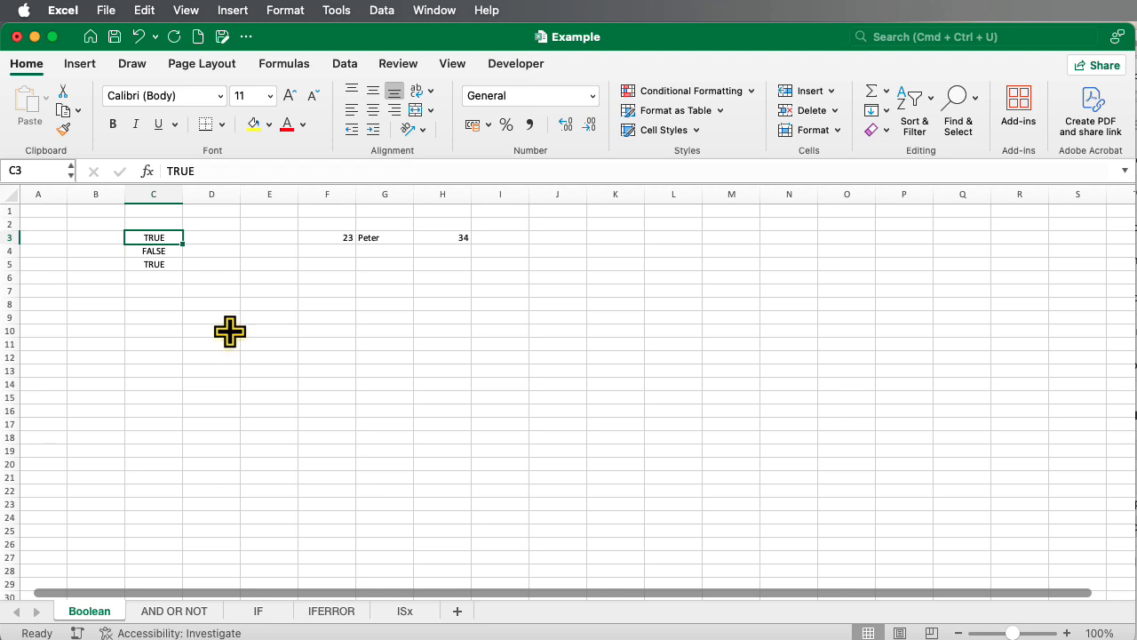
left_click(153, 249)
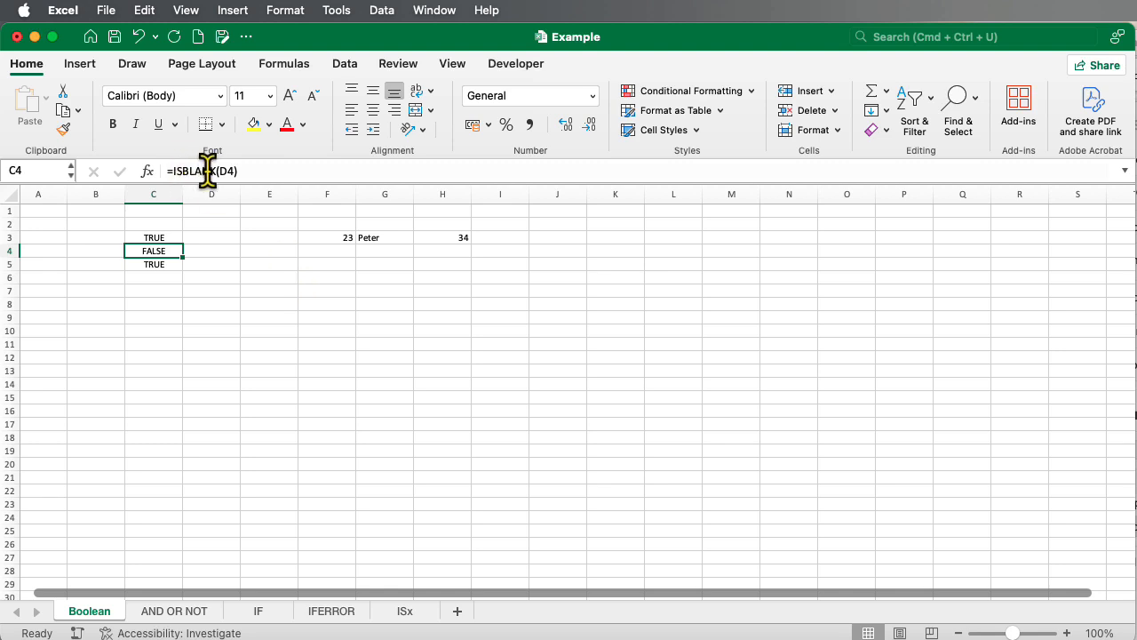
Delete the contents of cell D4 to test the ISBLANK formula in C4
left_click(208, 249)
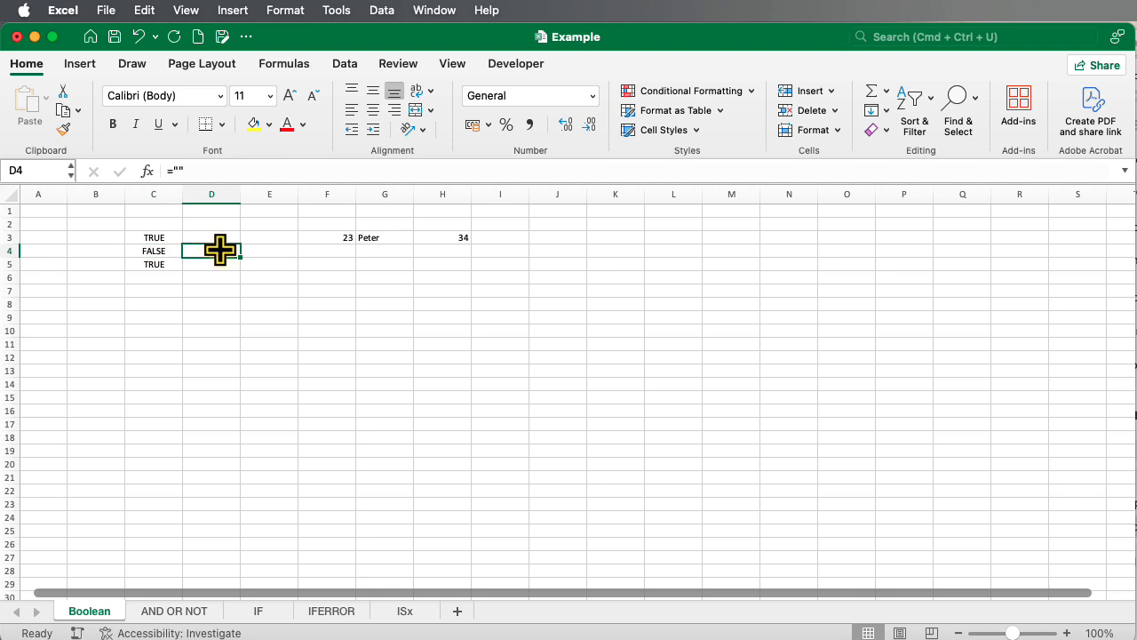
key("Delete")
key("Return")
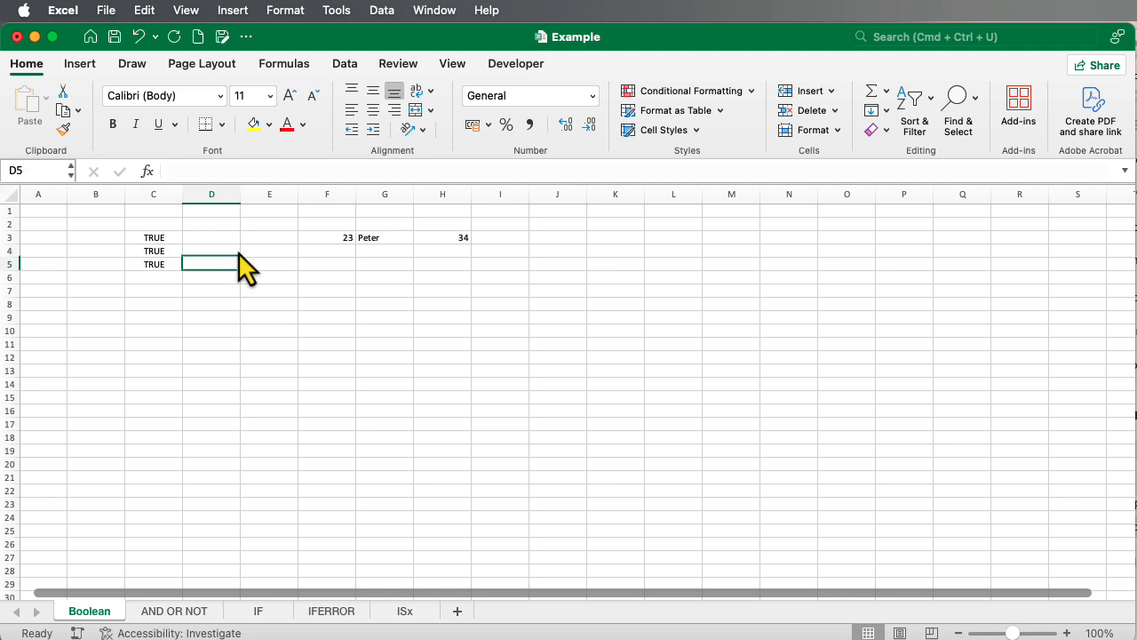
Enter the number 34 in cell D4 to test the ISBLANK formula
left_click(222, 250)
type("34")
key("Return")
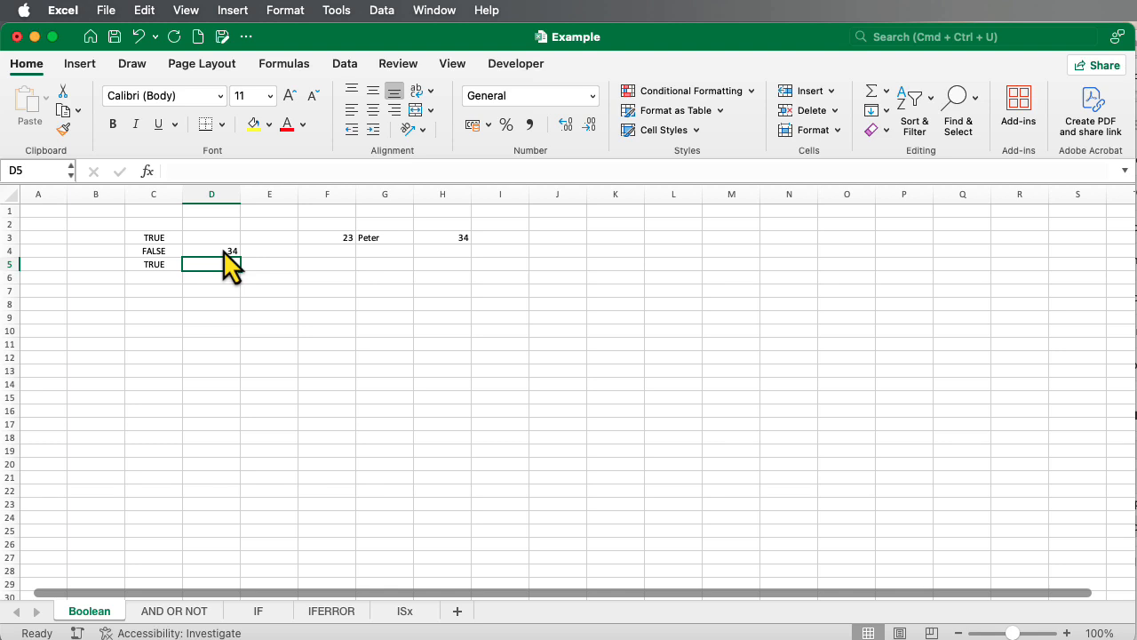
Replace the content of cell D4 with the text "qwe"
left_click(222, 250)
type("qwe")
key("Return")
Clear the text from cell D4 so that the cell is empty
left_click(222, 249)
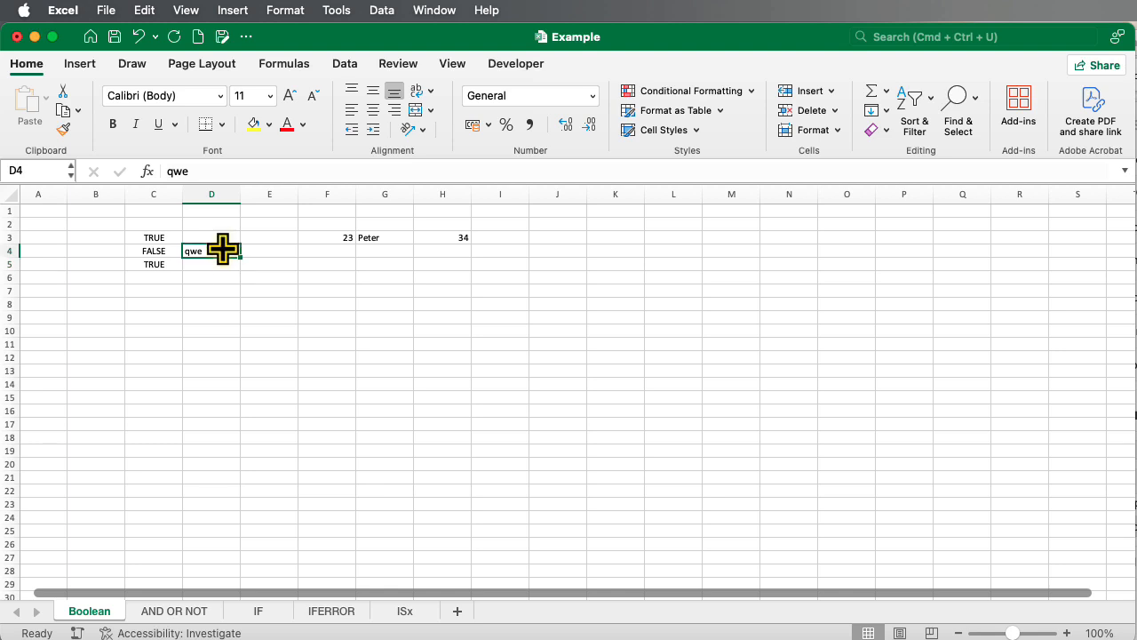
key("BackSpace")
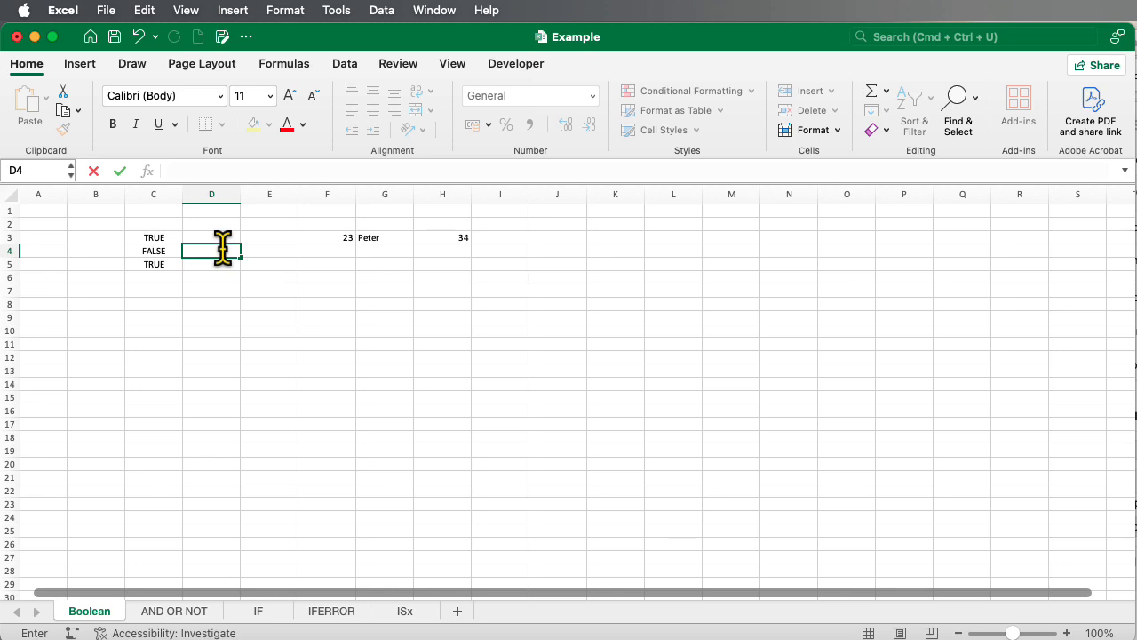
key("Return")
left_click(222, 249)
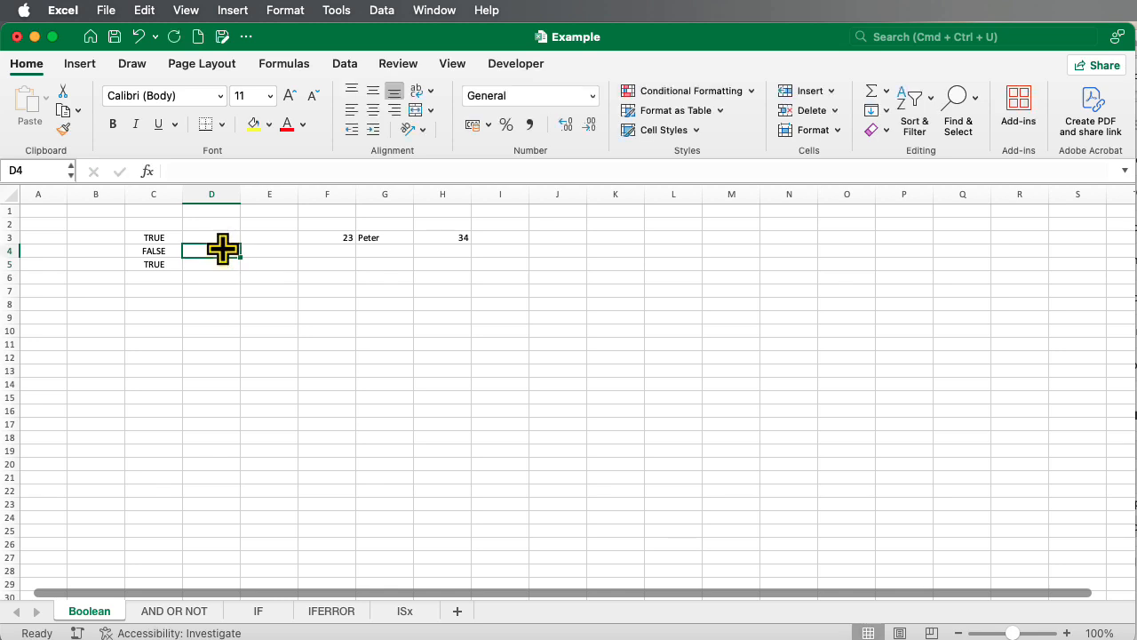
key("Return")
Enter the empty-string formula ="" in cell D4
left_click(223, 250)
type("=\"\"")
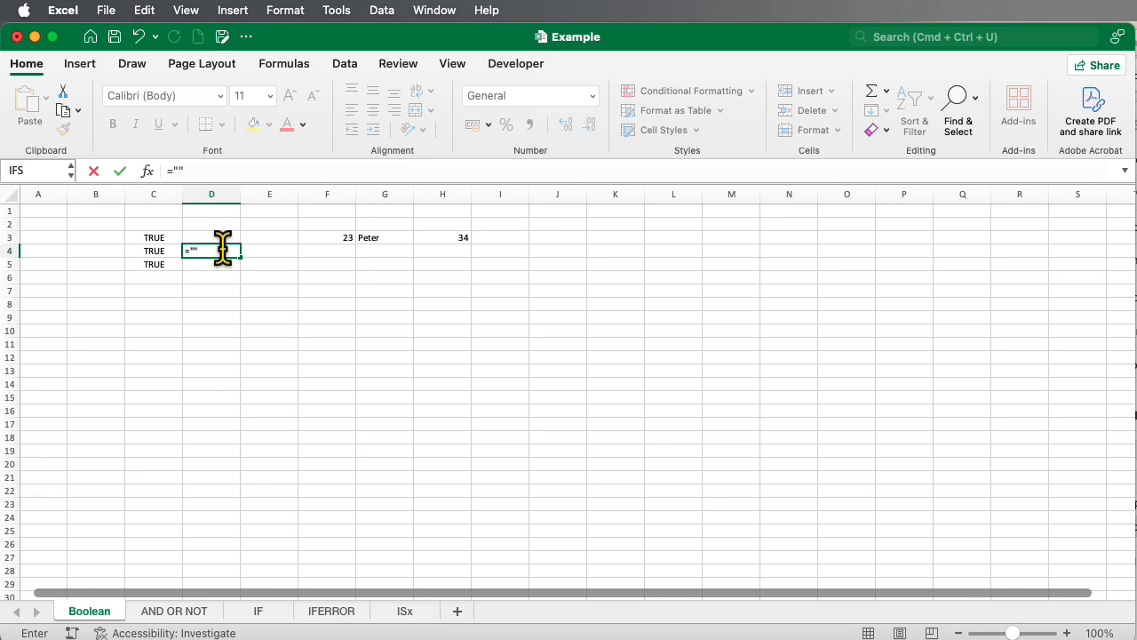
key("Return")
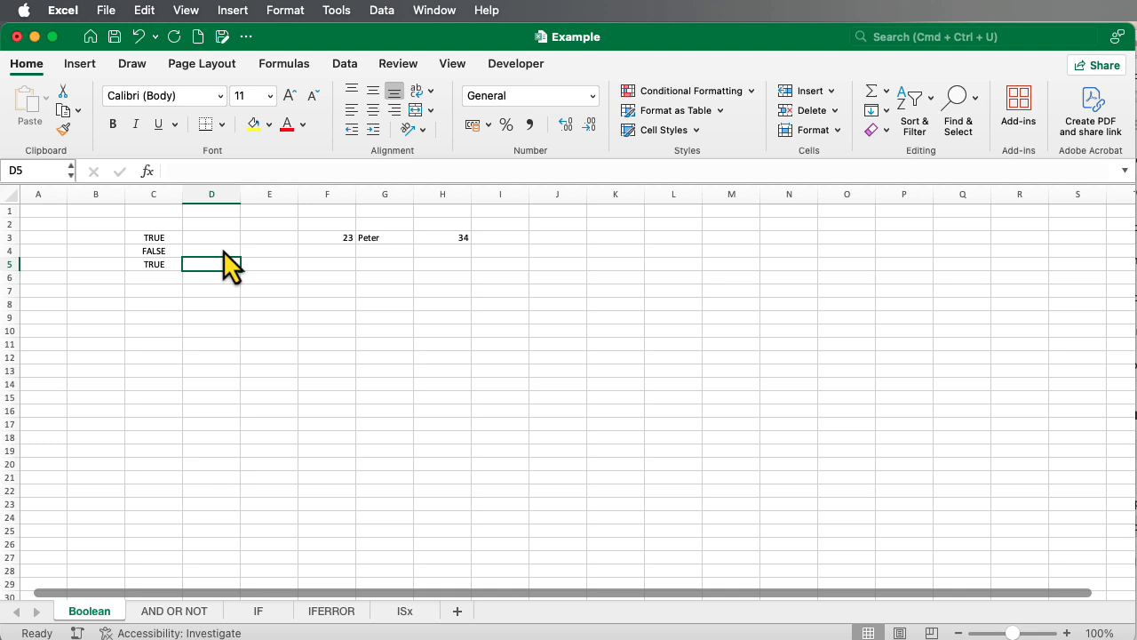
Enclose the comparison in cell C5 in parentheses so the formula reads =(2=2)
left_click(147, 266)
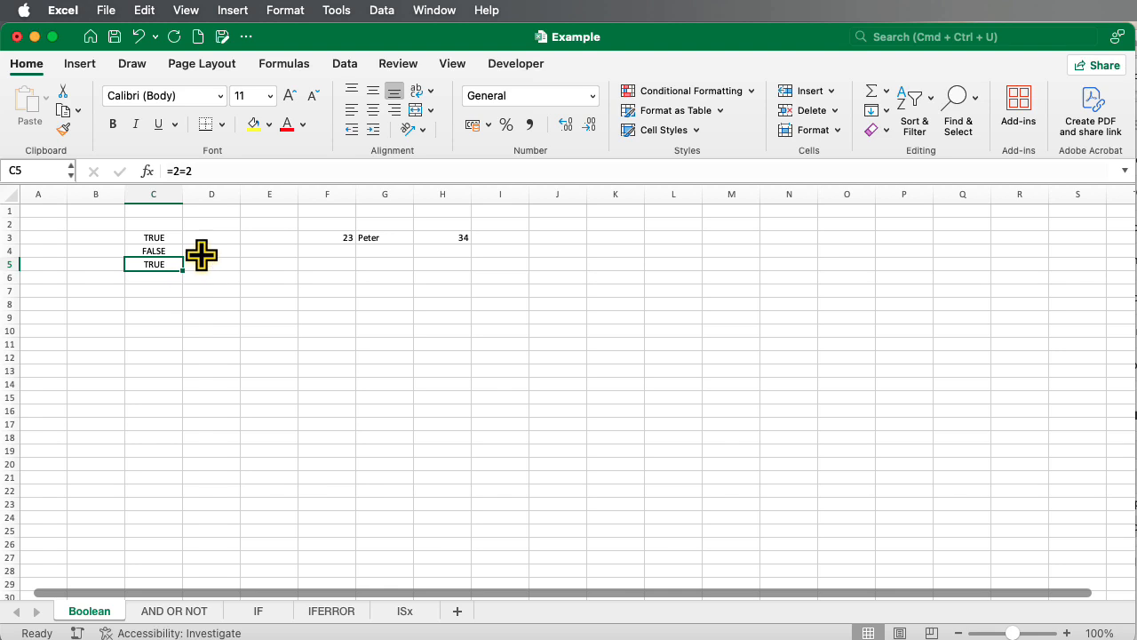
left_click(172, 171)
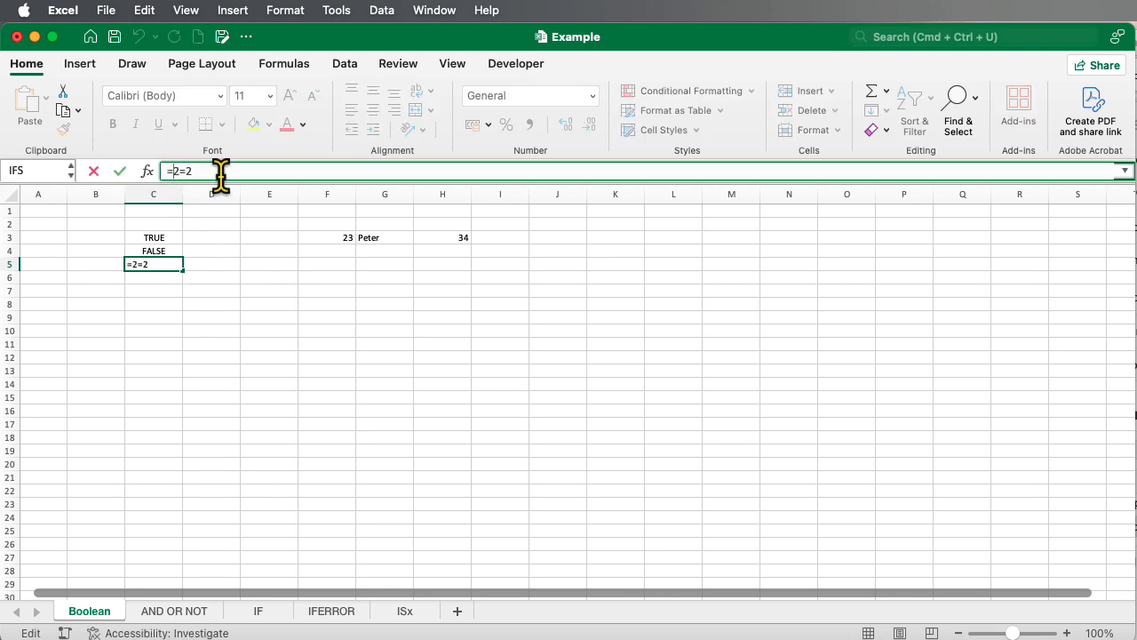
type("()")
key("Return")
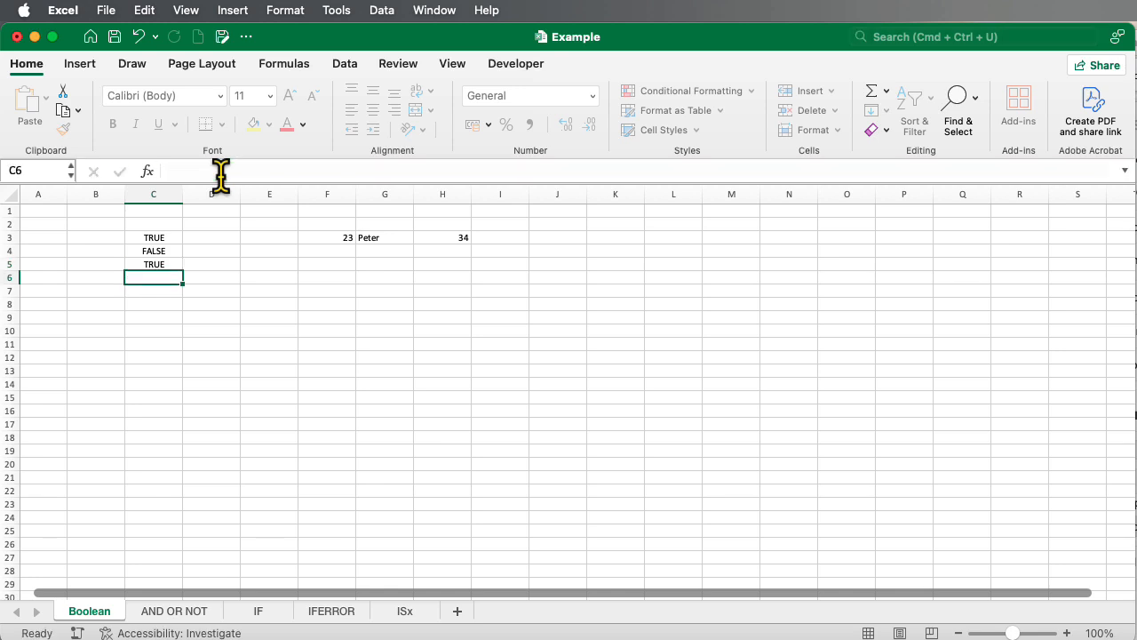
Change the comparison formula in cell C5 to =(2=3)
left_click(147, 264)
scroll(144, 264, "down", 1)
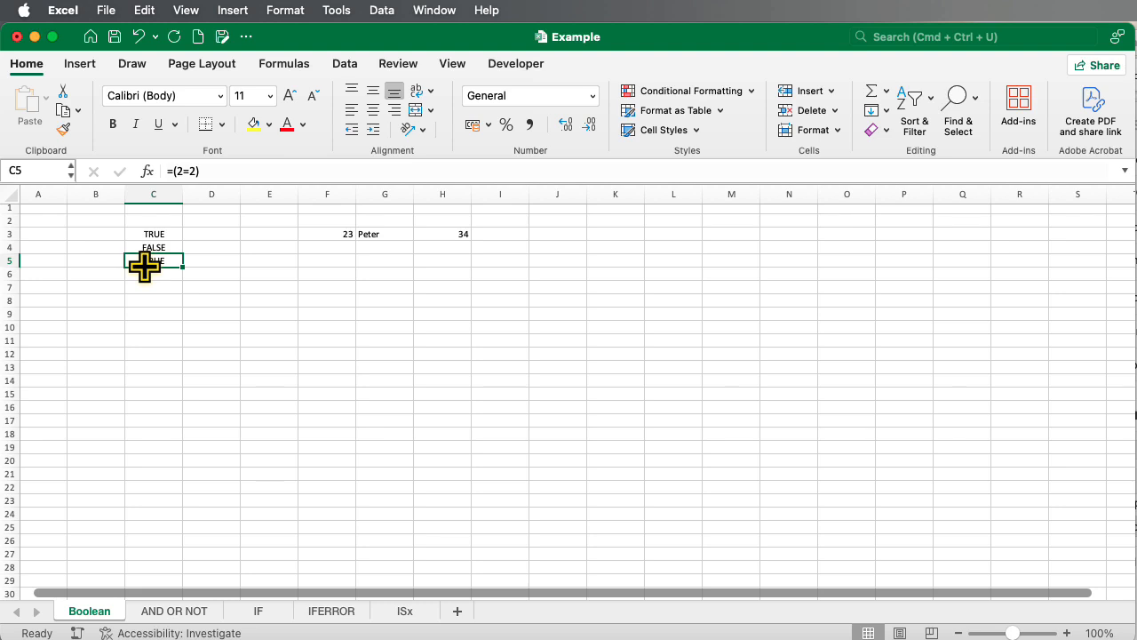
left_click(143, 274)
left_click(148, 260)
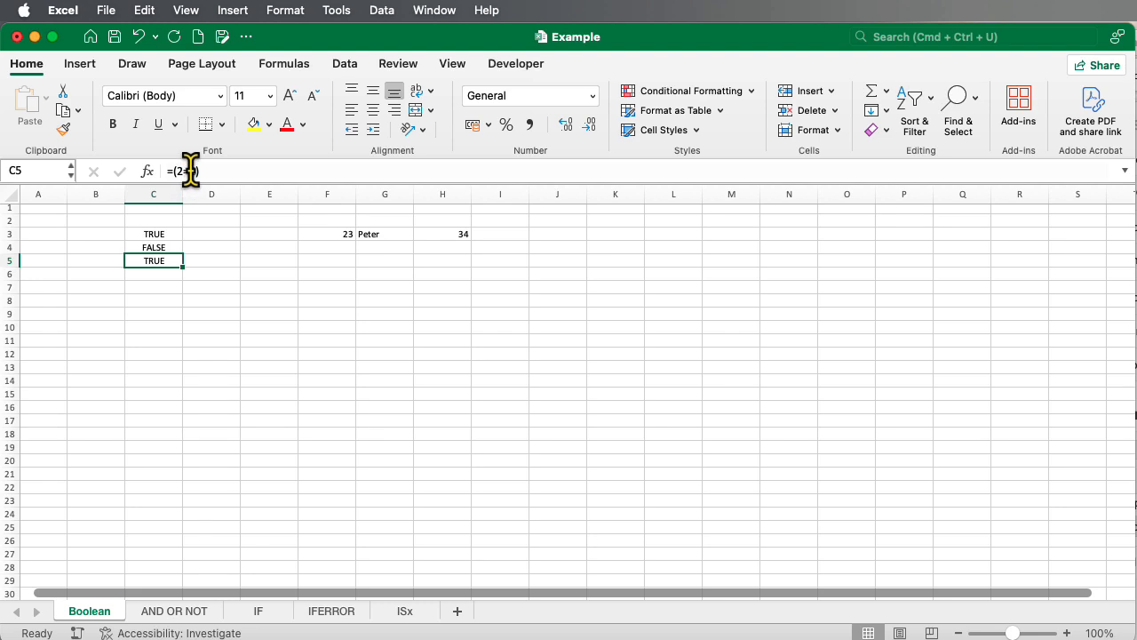
left_click(190, 170)
key("BackSpace")
type("3")
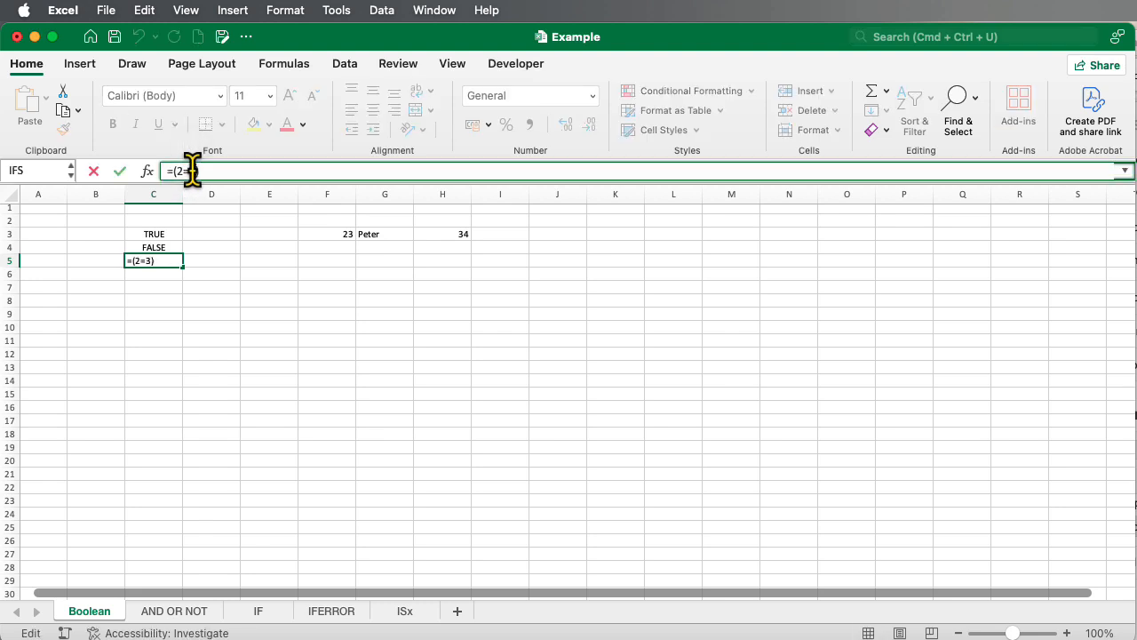
key("Return")
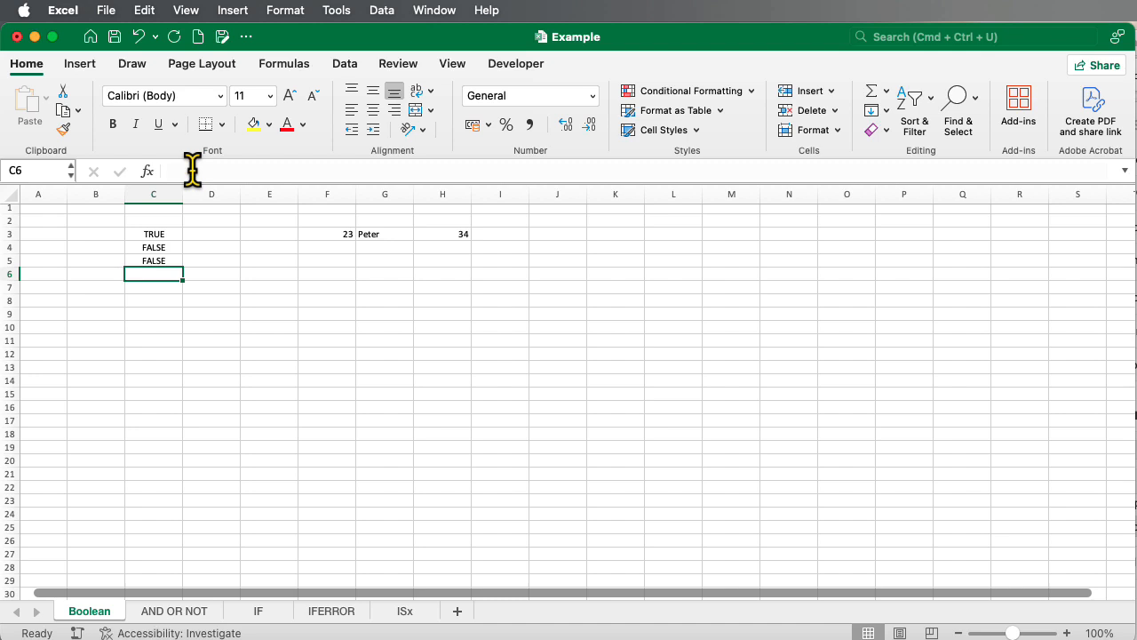
Change the operator in cell C5 to less than or equal, making the formula =(2<=3)
left_click(154, 261)
left_click(185, 170)
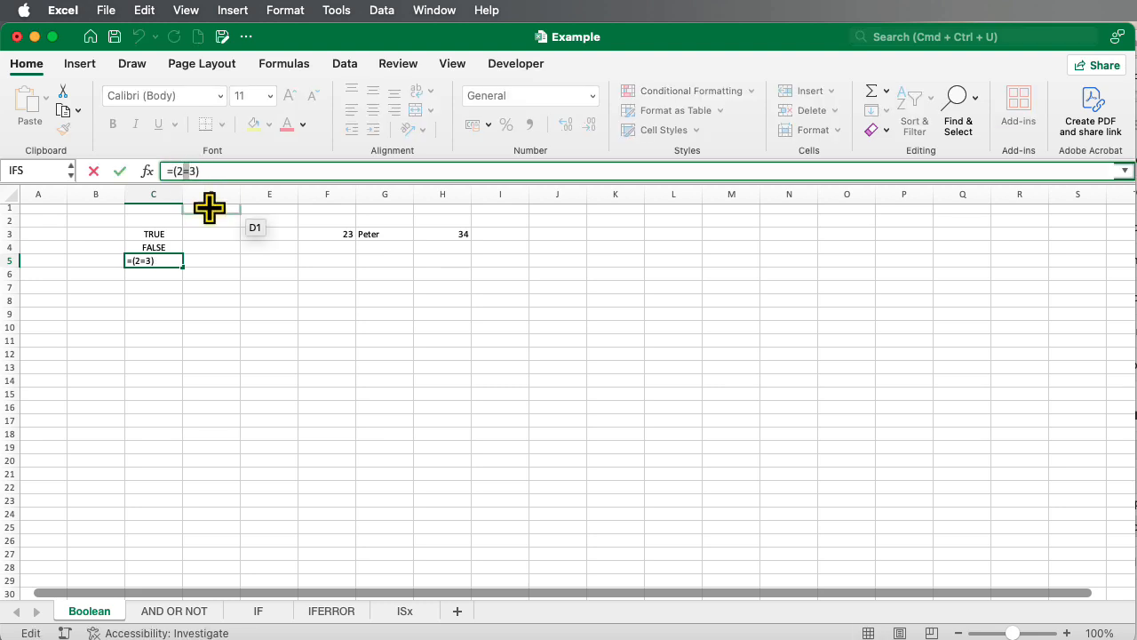
type("<")
type("=")
key("Return")
Change the operator in cell C5 to greater than or equal, making the formula =(2>=3)
left_click(156, 260)
left_click(185, 172)
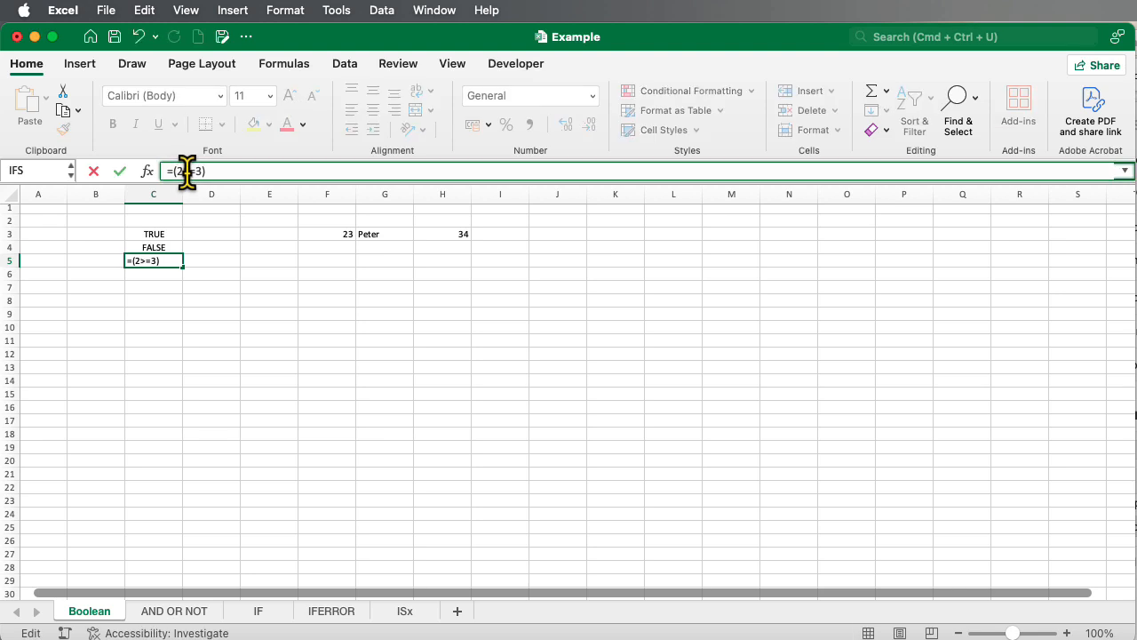
key("Return")
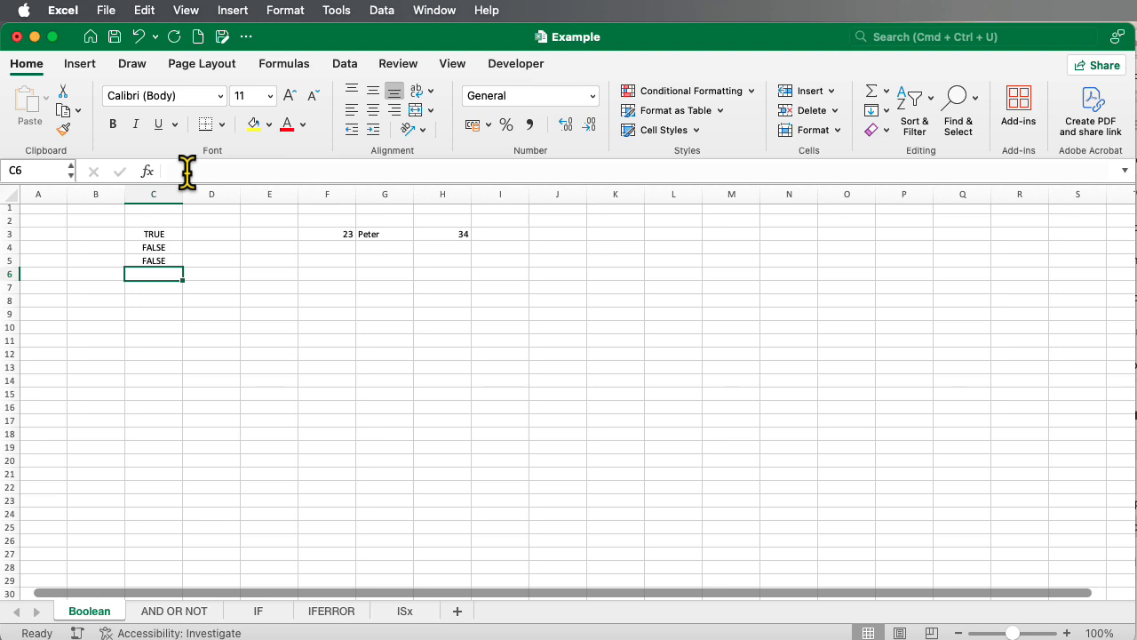
Rewrite the formula in cell C5 as the chained comparison =(2=3=3<2) and reselect the cell
left_click(160, 261)
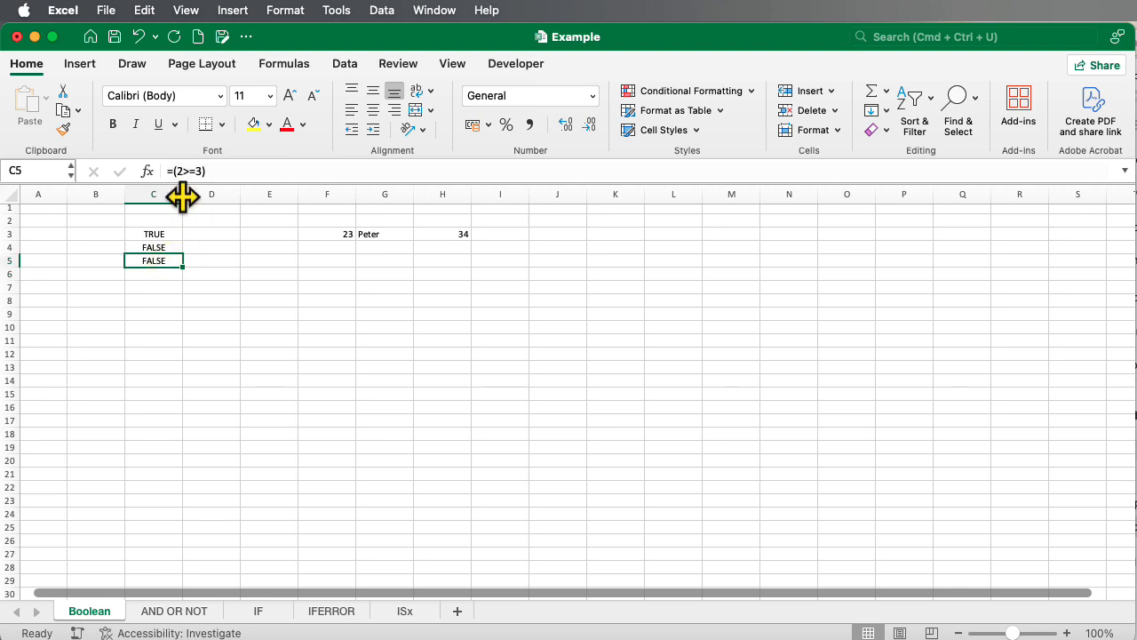
left_click(196, 170)
key("BackSpace")
key("BackSpace")
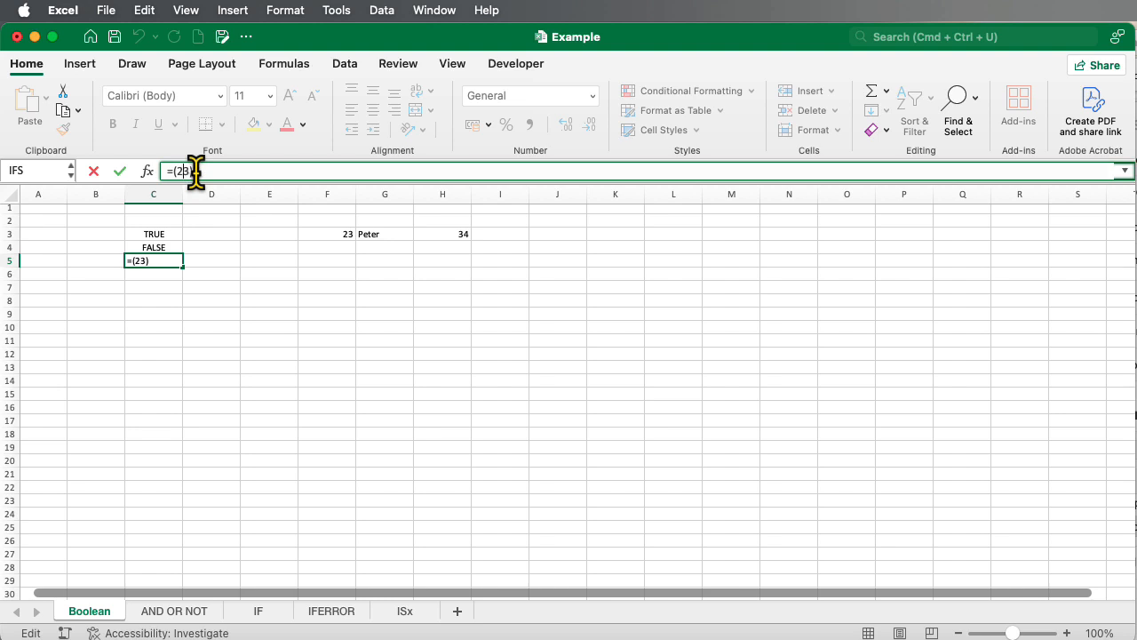
type("=3=3<2")
key("Return")
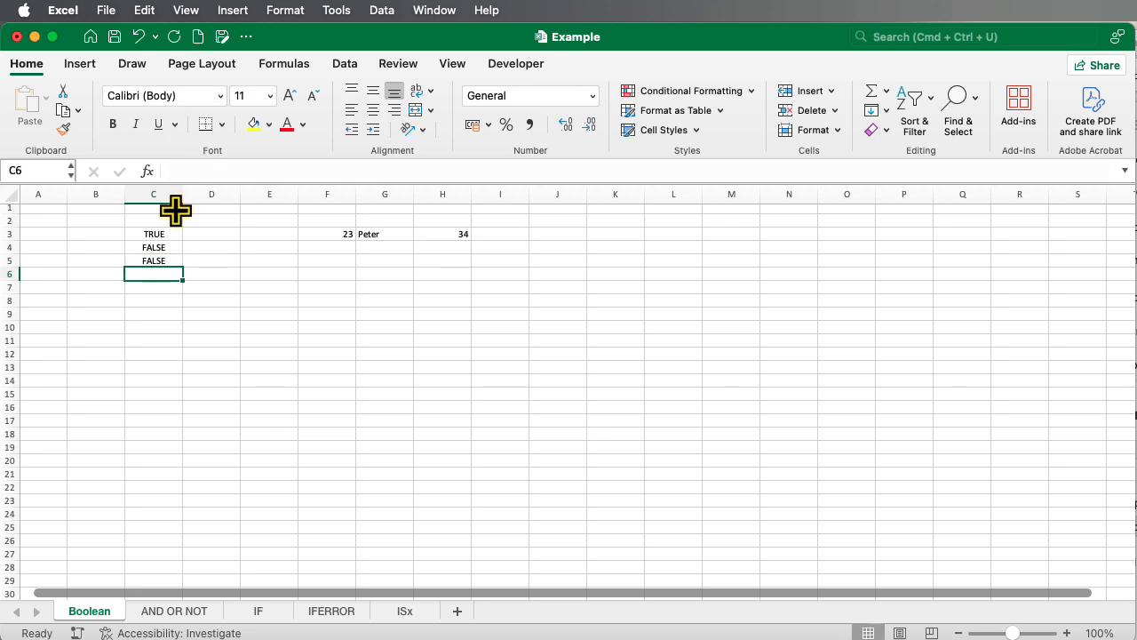
left_click(144, 259)
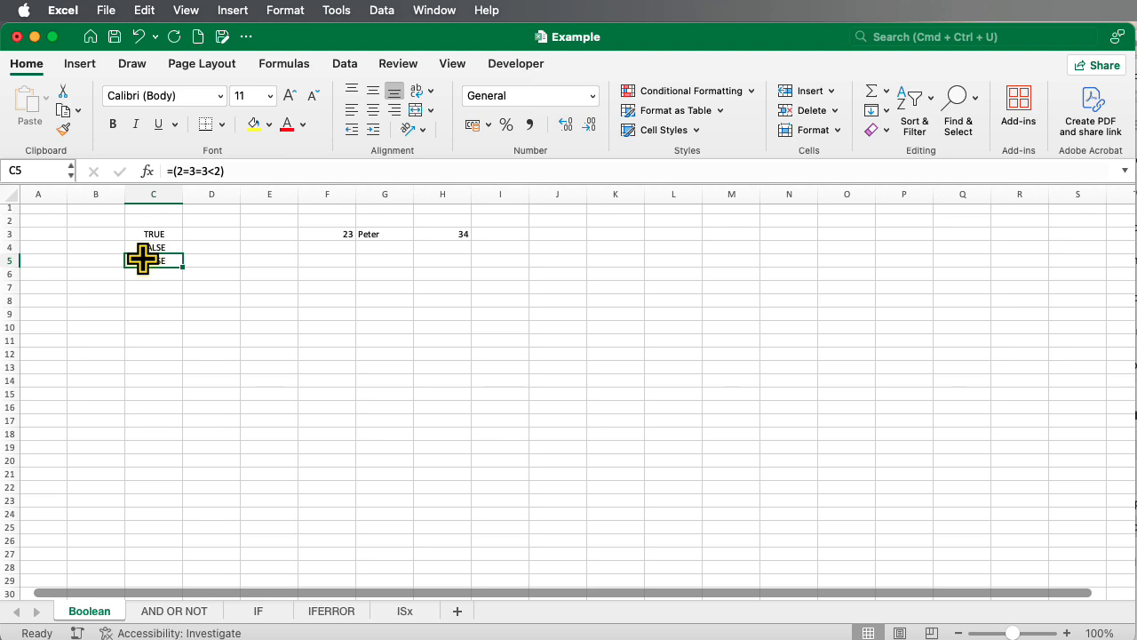
Enter the formula =VLOOKUP(23;F3:H3;3;0) in cell F5
left_click(321, 260)
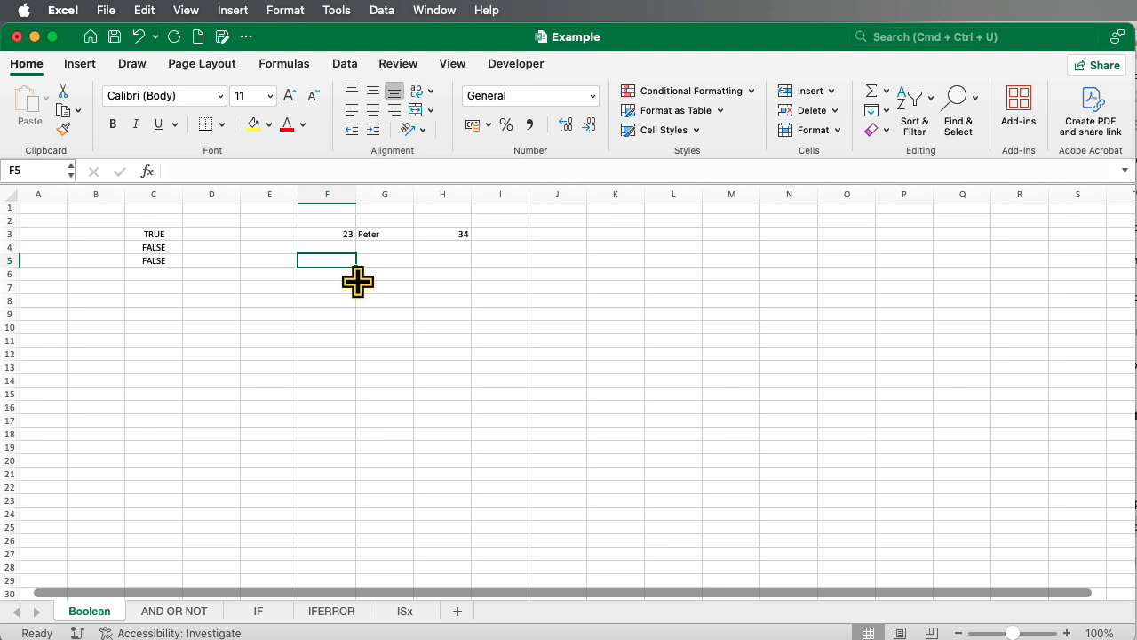
type("=VLOOKUP")
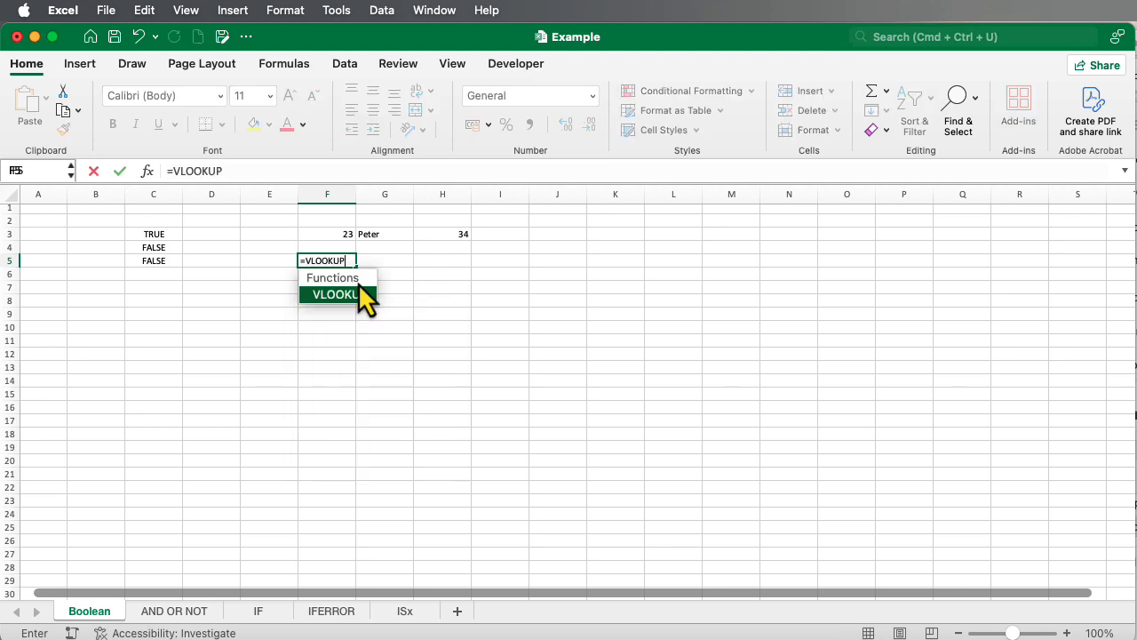
double_click(359, 285)
type("23")
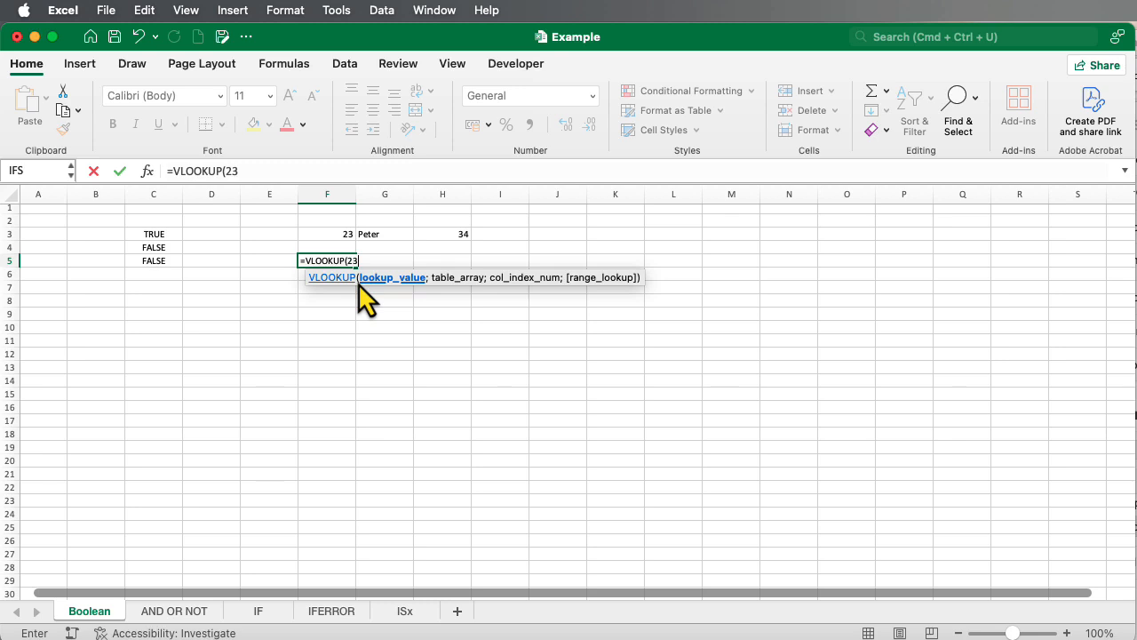
type(";")
left_click(348, 233)
left_click_drag(348, 234, 431, 233)
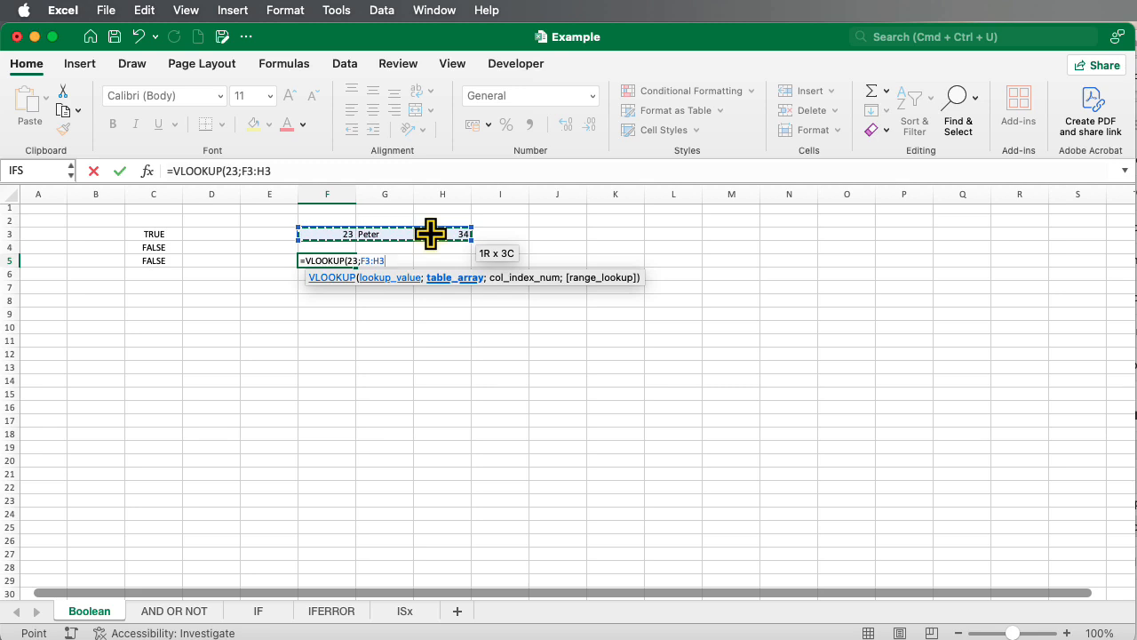
type(";")
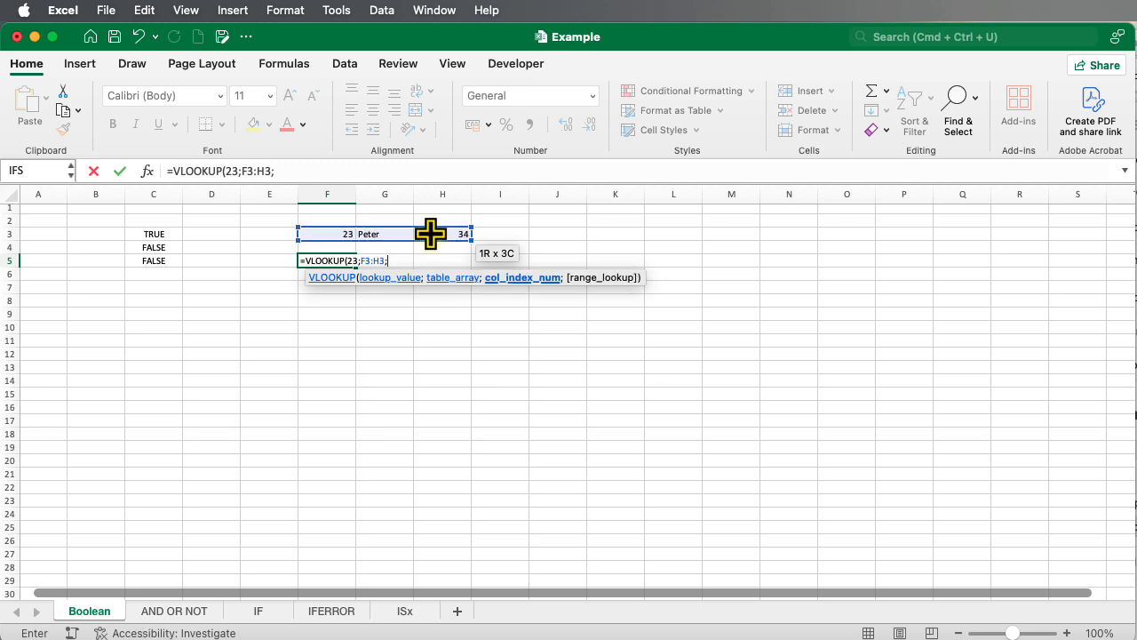
type("3;")
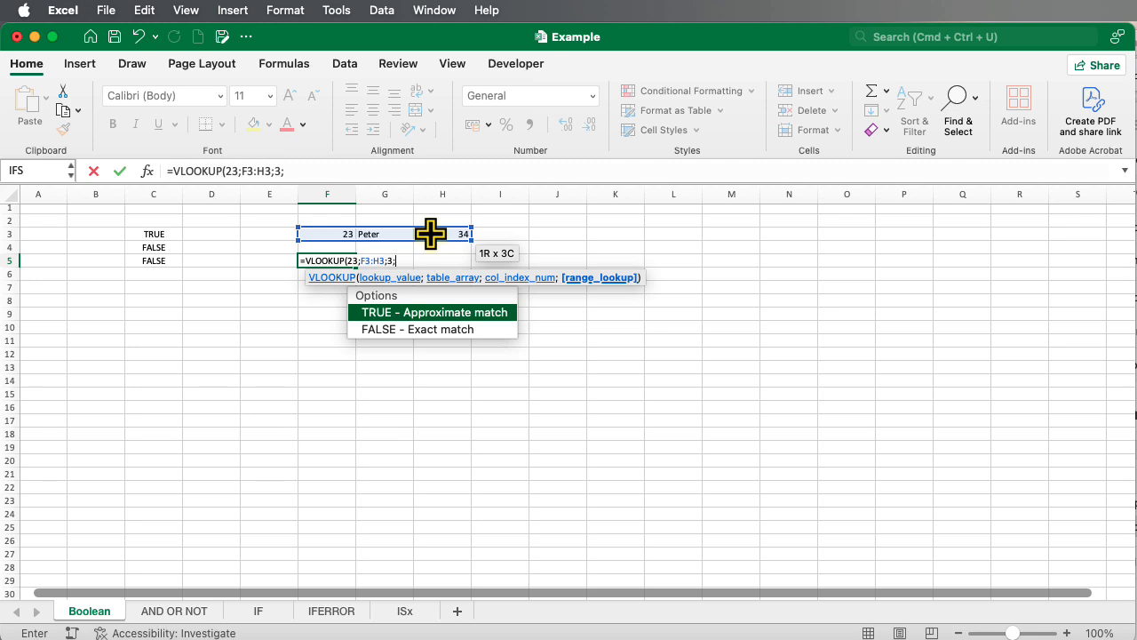
type("0)")
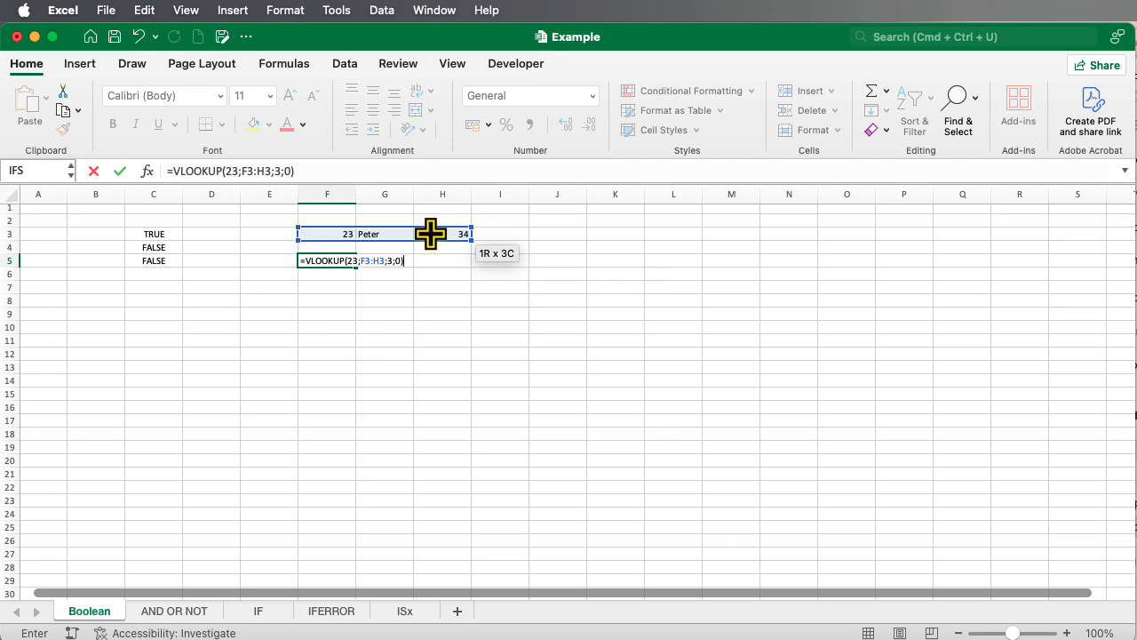
key("Return")
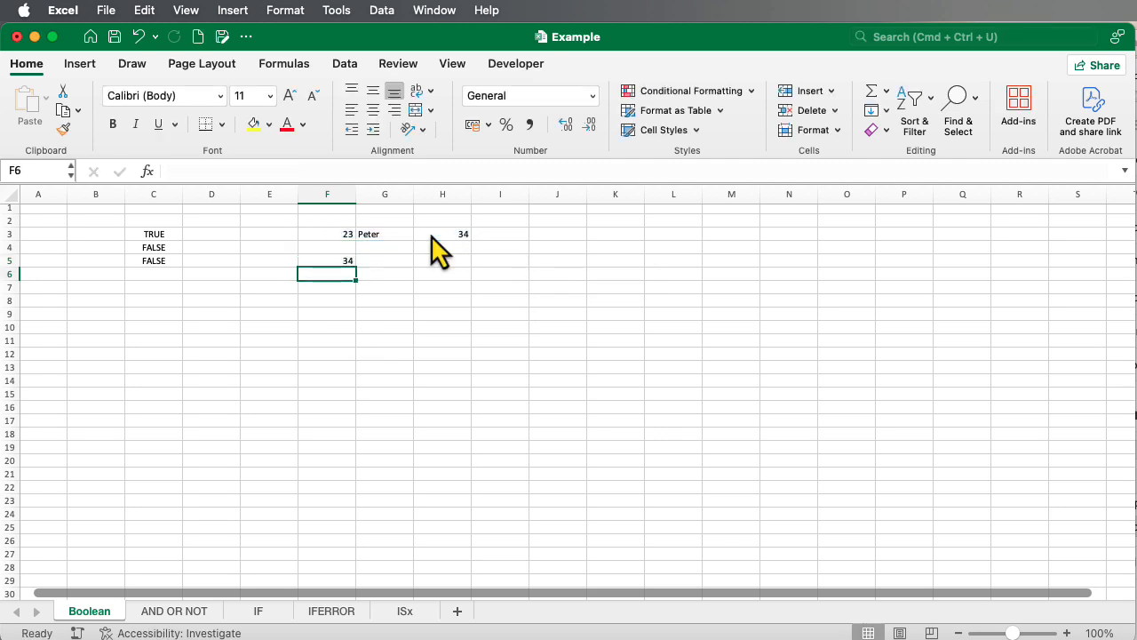
Replace the range_lookup argument of the VLOOKUP formula in cell F5 with the text "asdf"
left_click(324, 260)
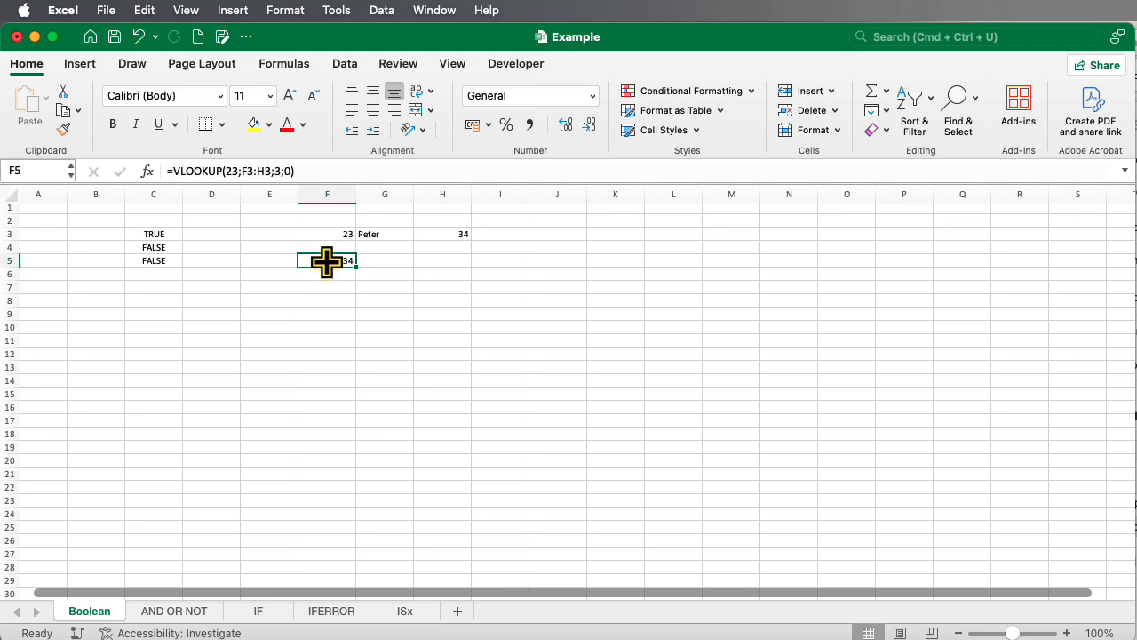
left_click(288, 170)
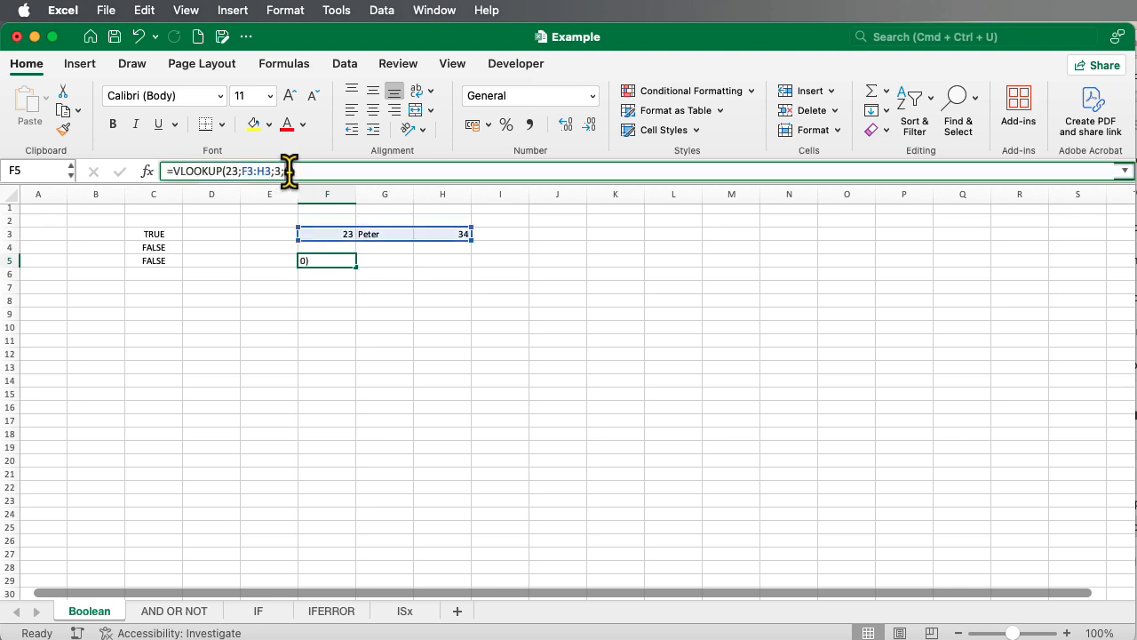
type("\"asdf\"")
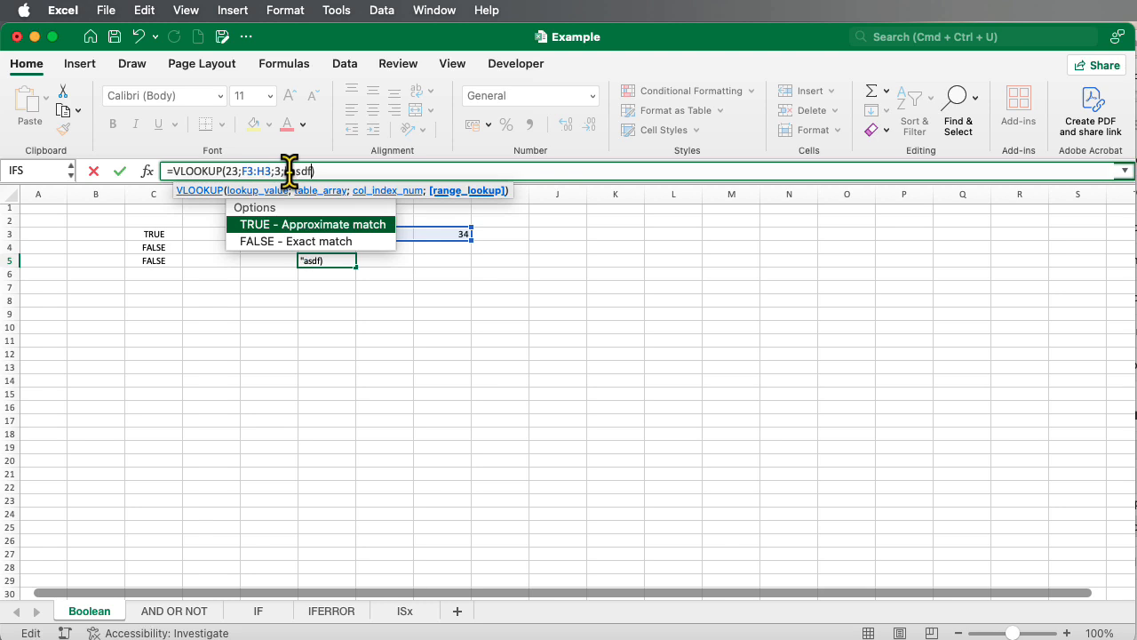
key("Return")
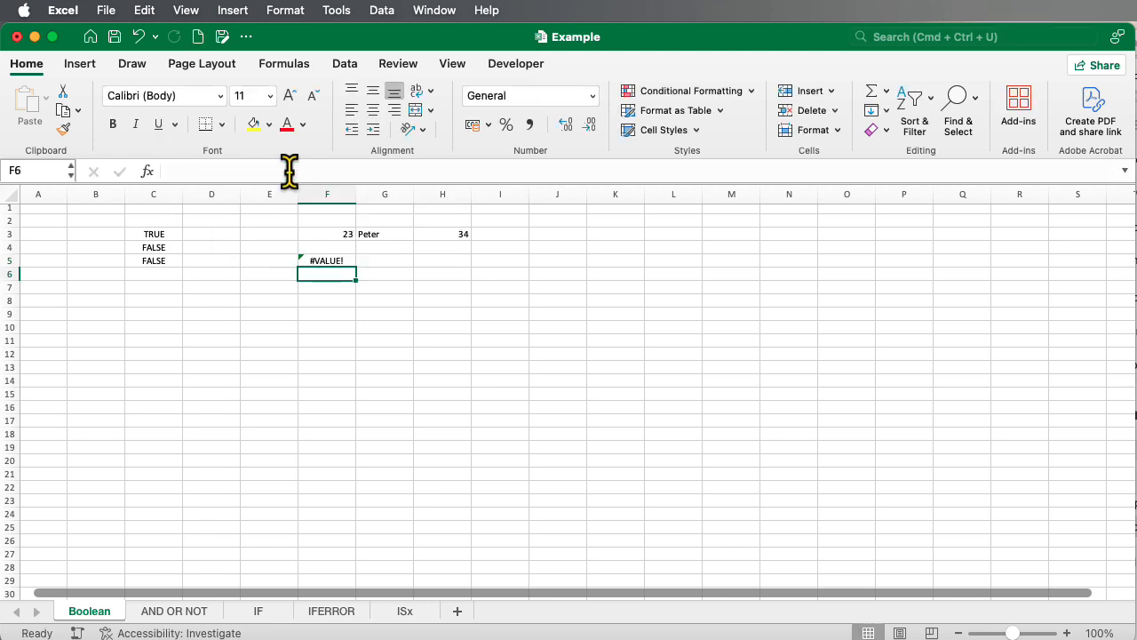